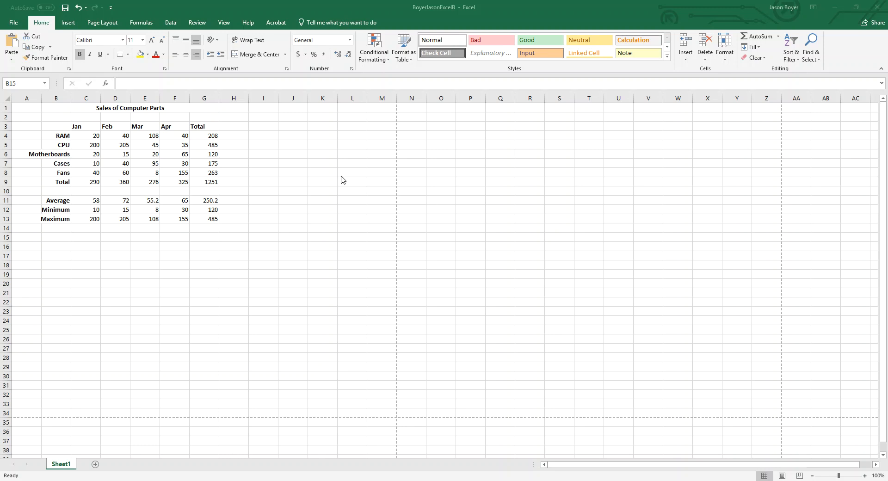
# Step: Enter the heading "What if?" in cell I3 and the label "Change:" in cell J3
pyautogui.click(260, 126)
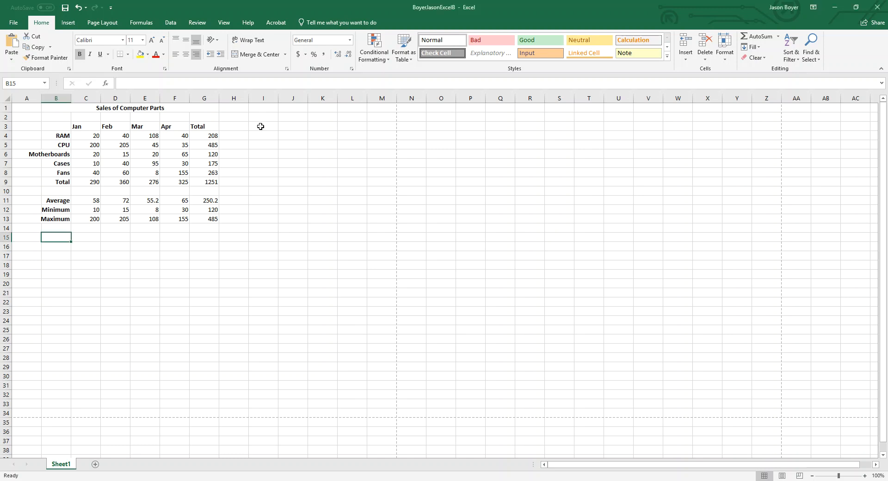
pyautogui.click(260, 126)
pyautogui.write('What if?')
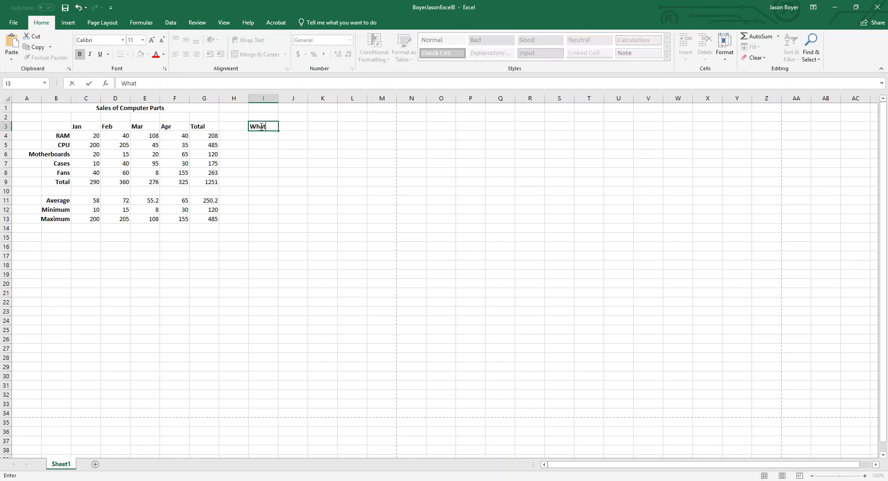
pyautogui.click(301, 154)
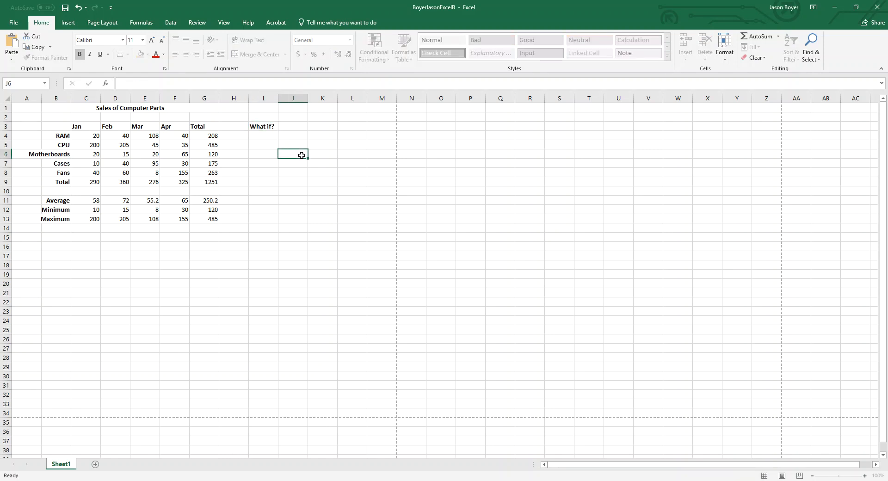
pyautogui.click(315, 116)
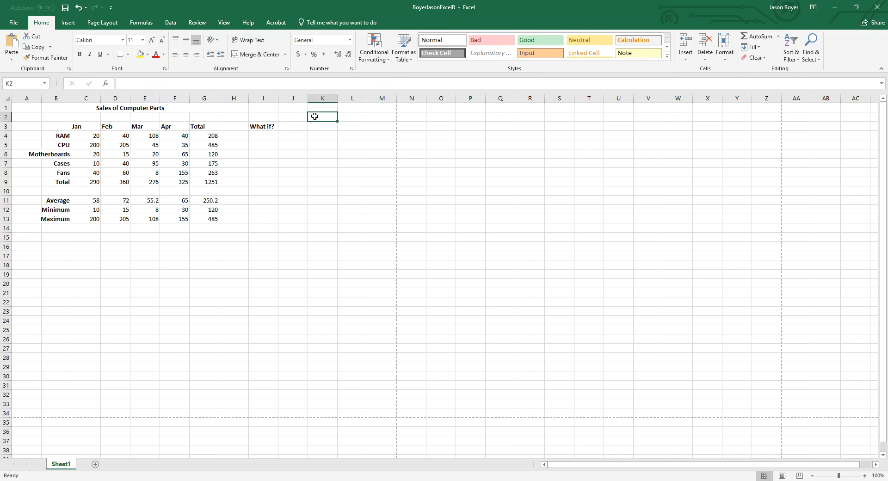
pyautogui.click(298, 127)
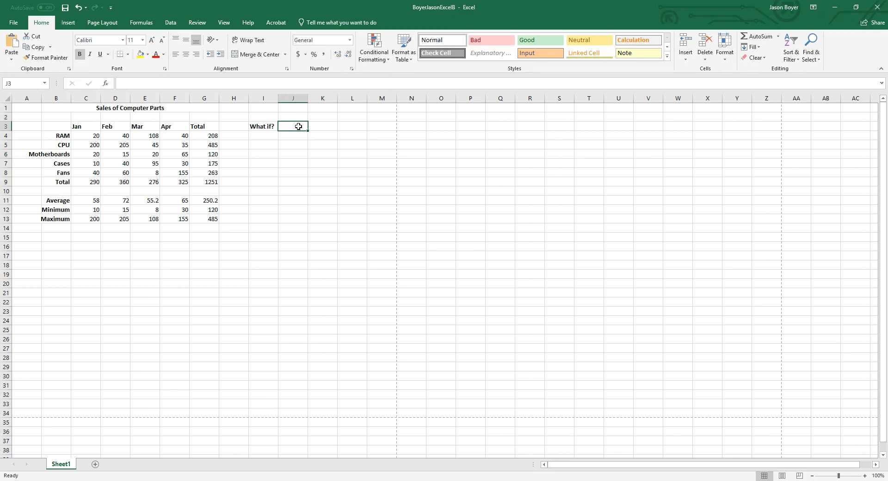
pyautogui.write('Change')
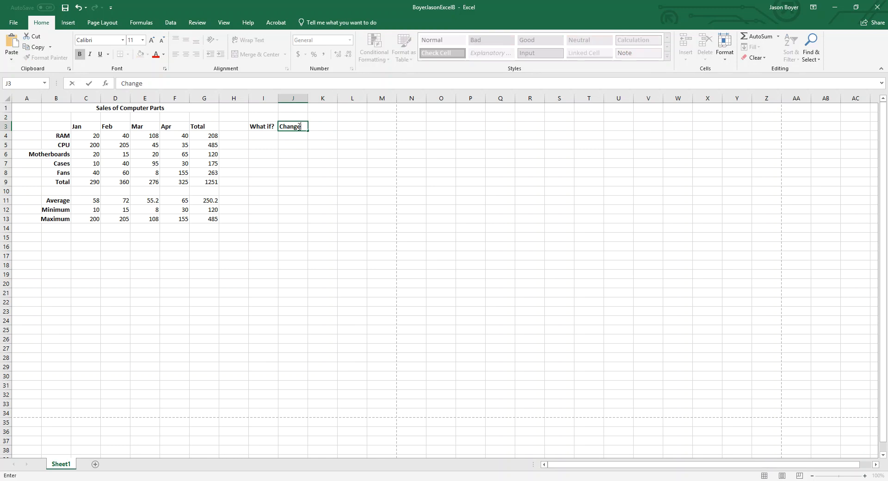
pyautogui.write(':')
# Step: Enter 105% as the change value in cell K3
pyautogui.click(331, 126)
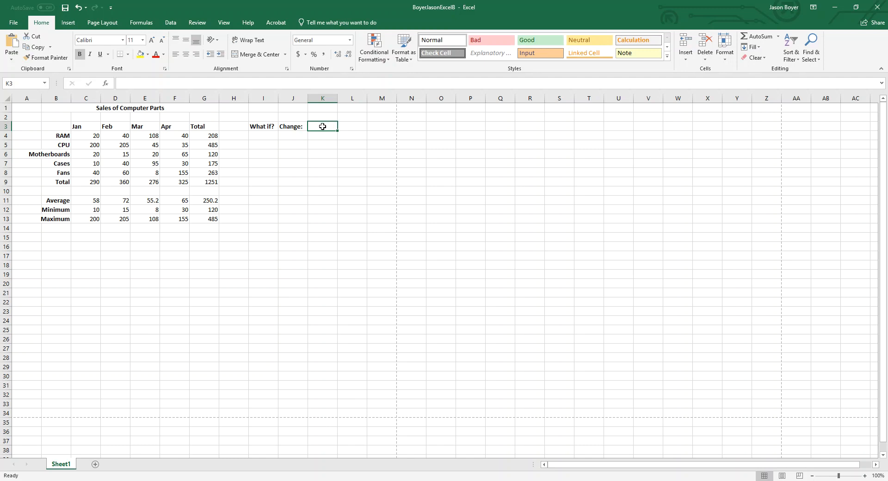
pyautogui.write('5%')
pyautogui.press('Return')
pyautogui.click(323, 126)
pyautogui.write('1058')
pyautogui.press('BackSpace')
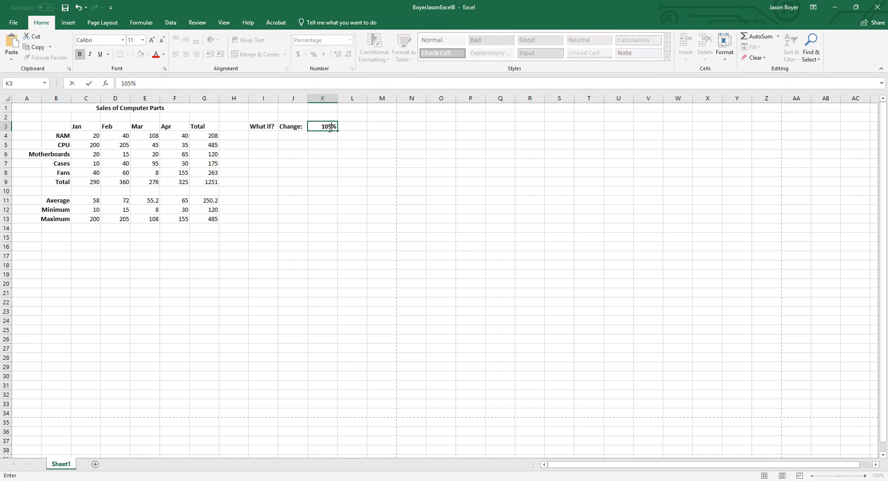
pyautogui.press('Return')
# Step: Format the change value in cell K3 as a plain Number instead of a percentage
pyautogui.click(322, 128)
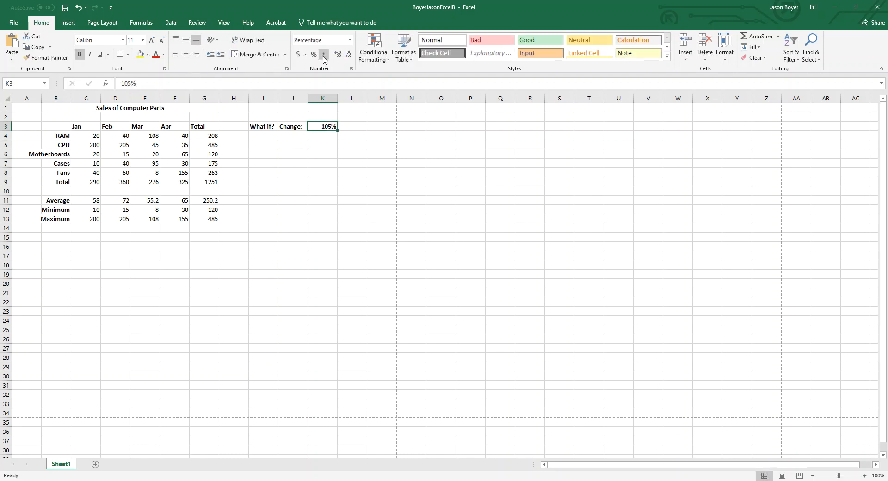
pyautogui.click(351, 41)
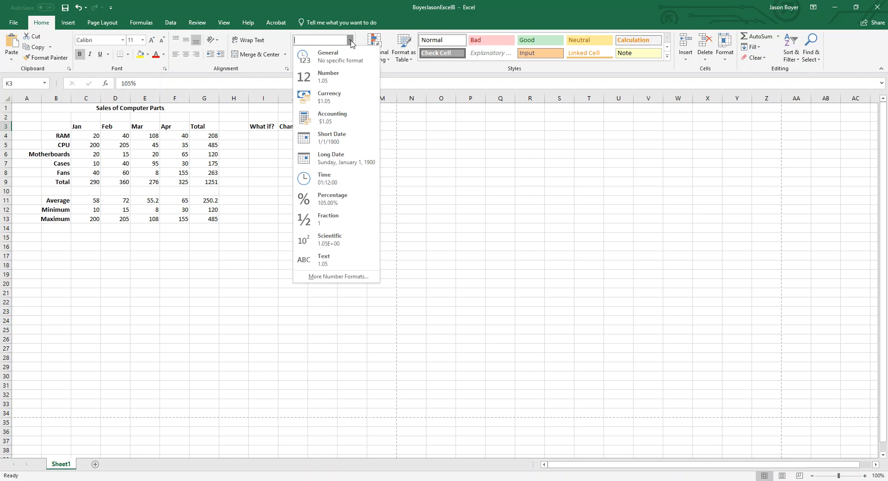
pyautogui.click(349, 77)
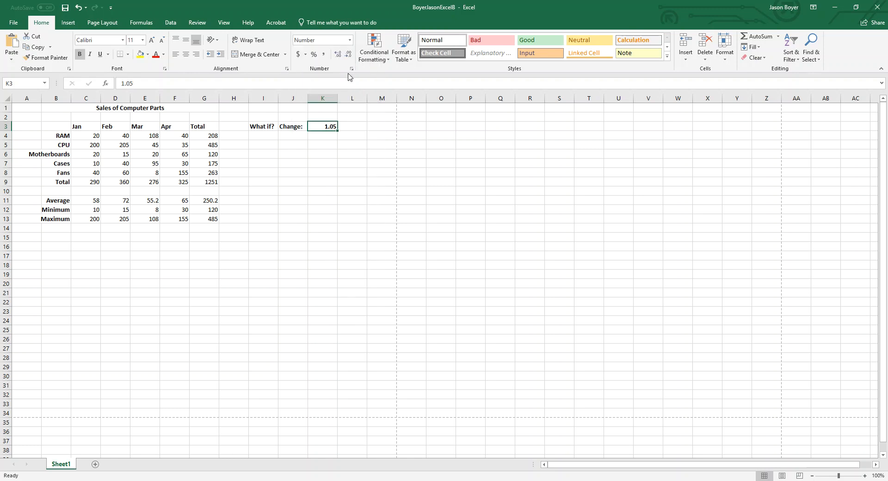
pyautogui.moveTo(329, 133); pyautogui.dragTo(334, 129)
pyautogui.click(320, 126)
pyautogui.click(321, 138)
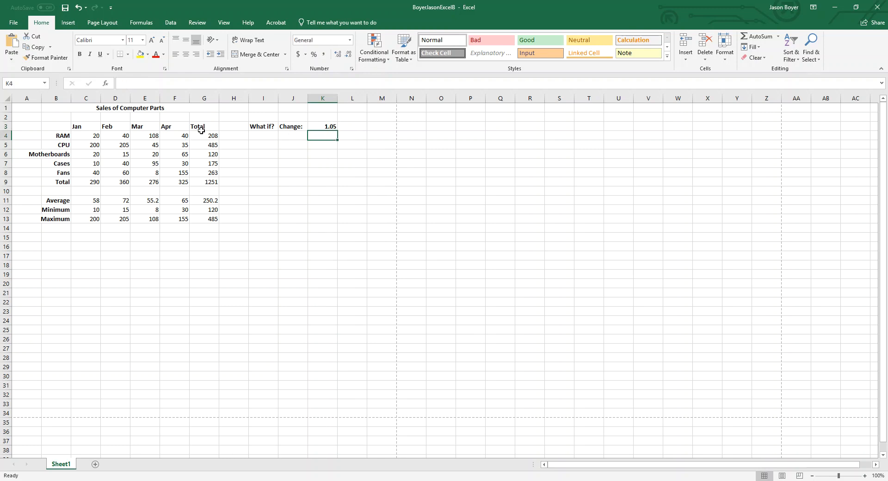
# Step: In cell I4, enter the formula =F4*K3 to multiply April's RAM sales by the change value
pyautogui.click(183, 133)
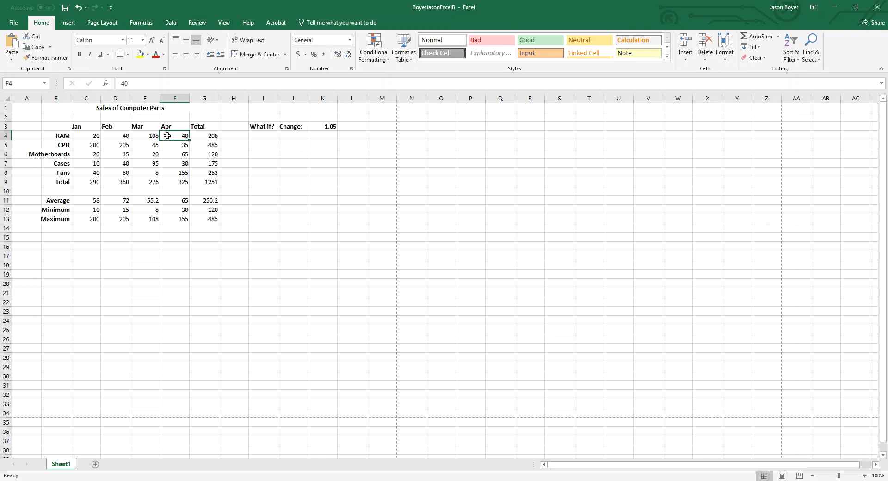
pyautogui.click(331, 126)
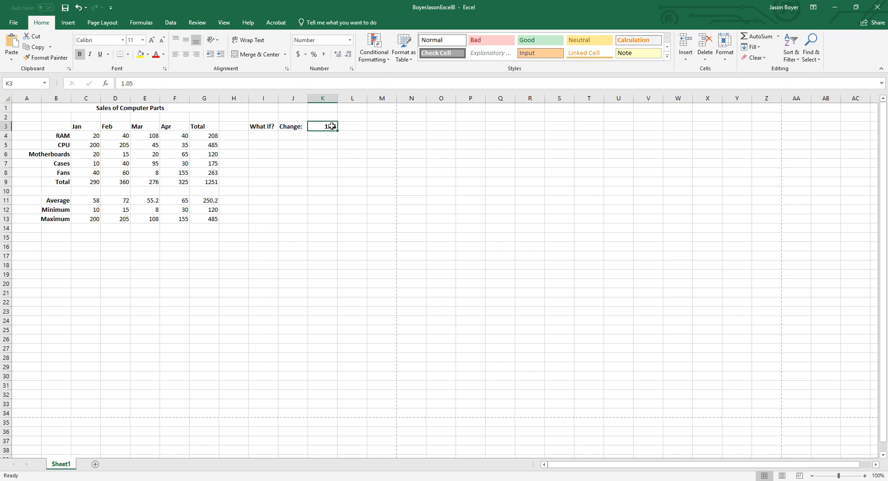
pyautogui.click(250, 134)
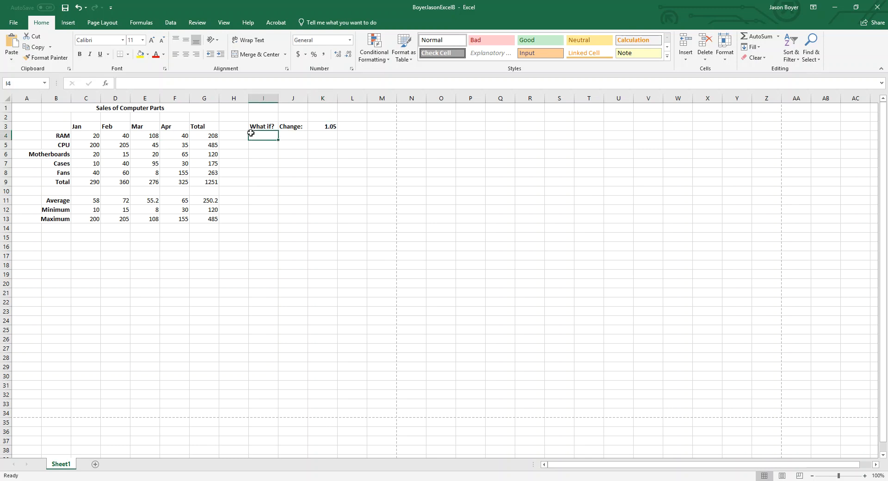
pyautogui.write('=')
pyautogui.click(174, 135)
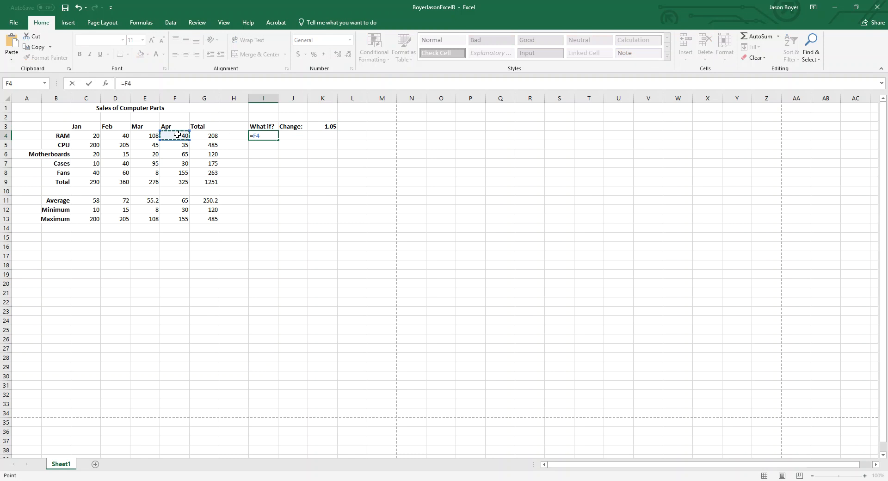
pyautogui.write('*')
pyautogui.click(327, 126)
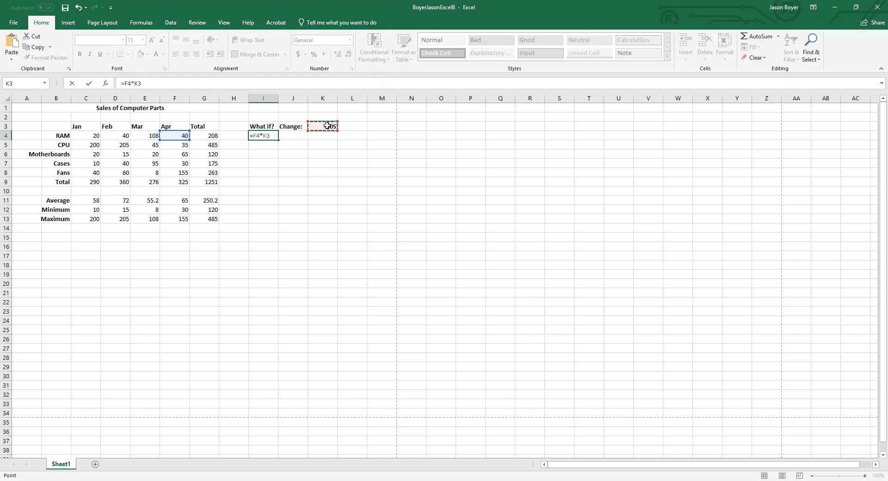
pyautogui.press('Return')
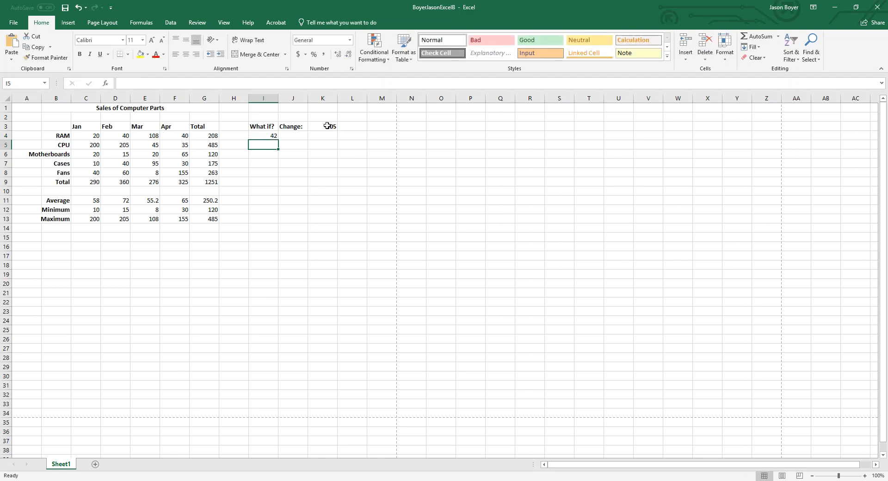
# Step: Fill the What if? formula from I4 down through I8
pyautogui.click(265, 137)
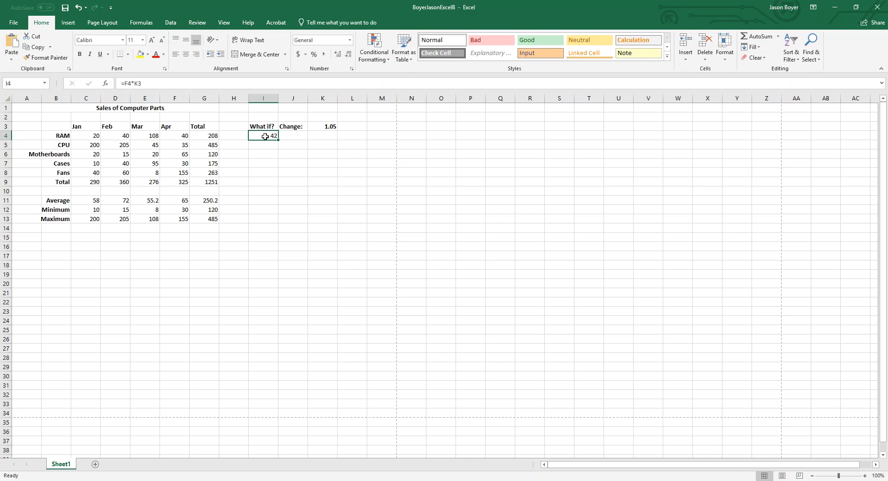
pyautogui.moveTo(277, 144); pyautogui.dragTo(277, 176)
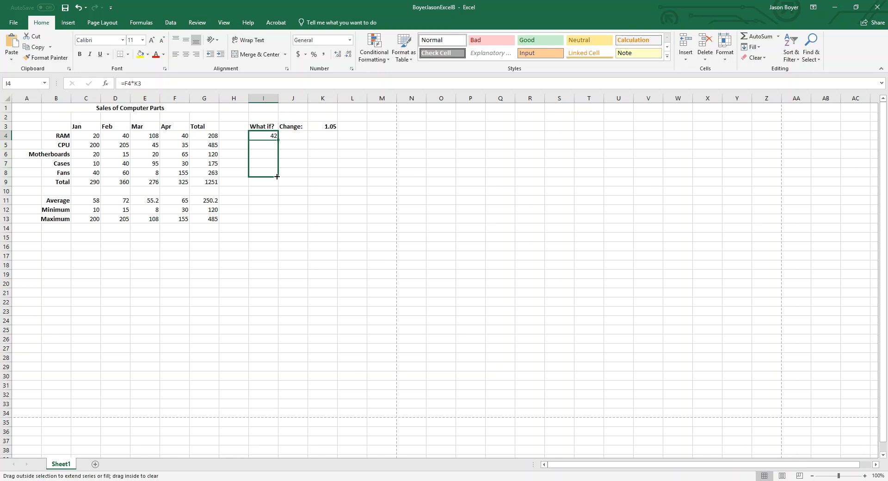
pyautogui.moveTo(277, 176); pyautogui.dragTo(277, 176)
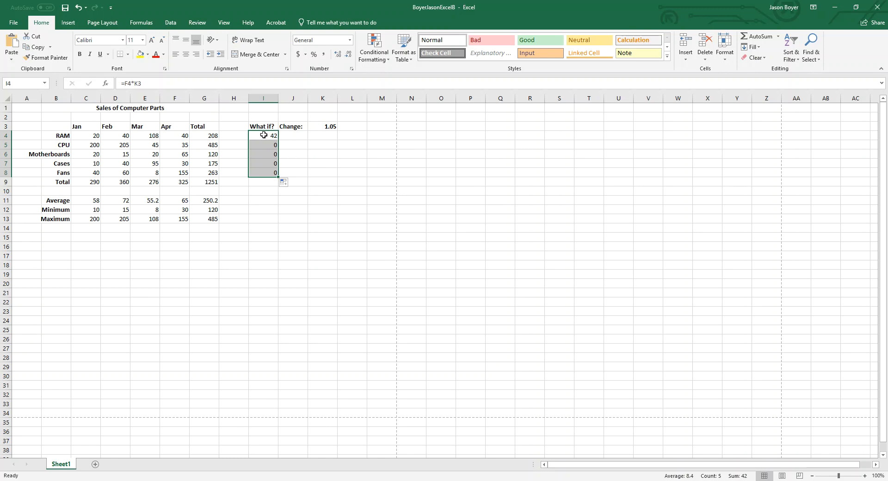
# Step: Examine which cells the formulas in I4 and I5 refer to, comparing them with the change value in K3
pyautogui.click(263, 134)
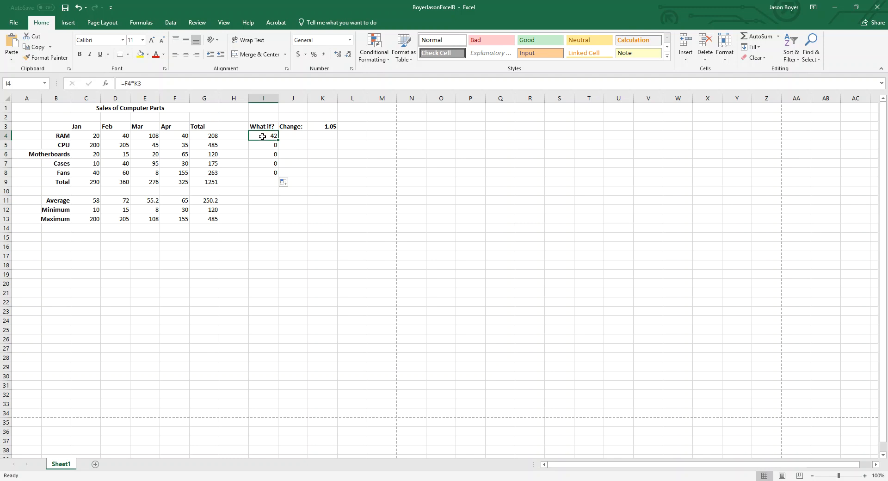
pyautogui.click(125, 84)
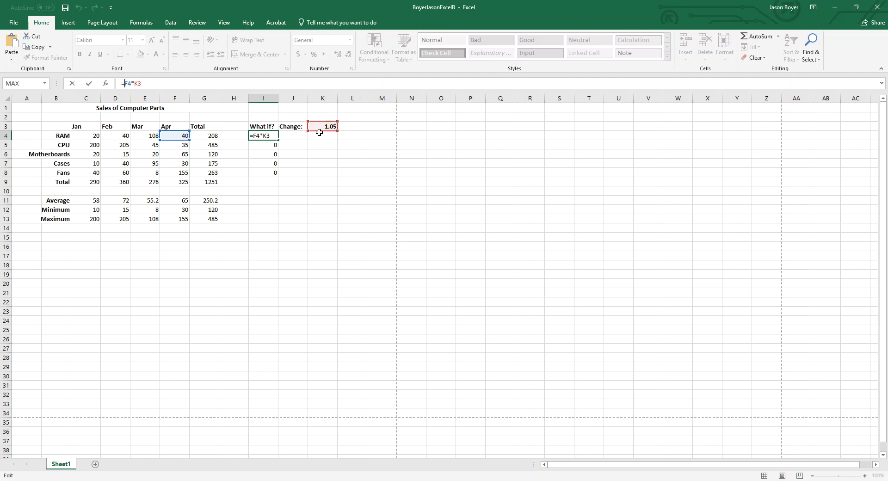
pyautogui.click(257, 146)
pyautogui.press('Escape')
pyautogui.click(258, 146)
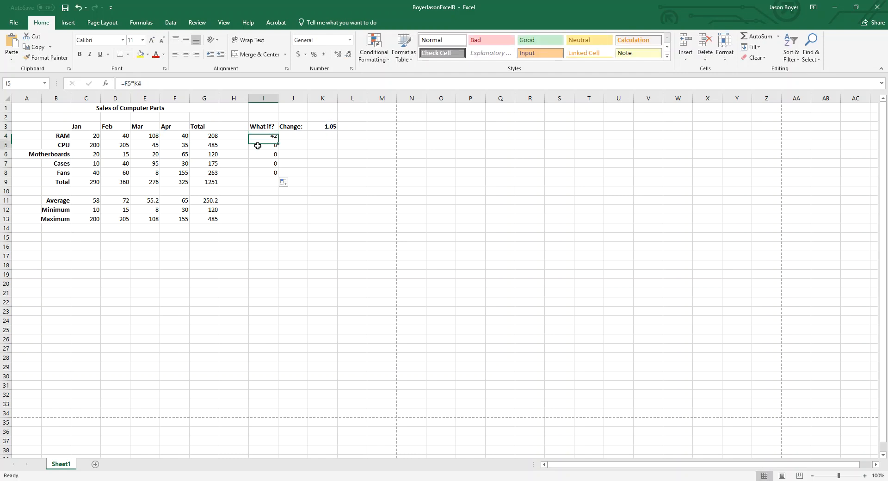
pyautogui.click(128, 84)
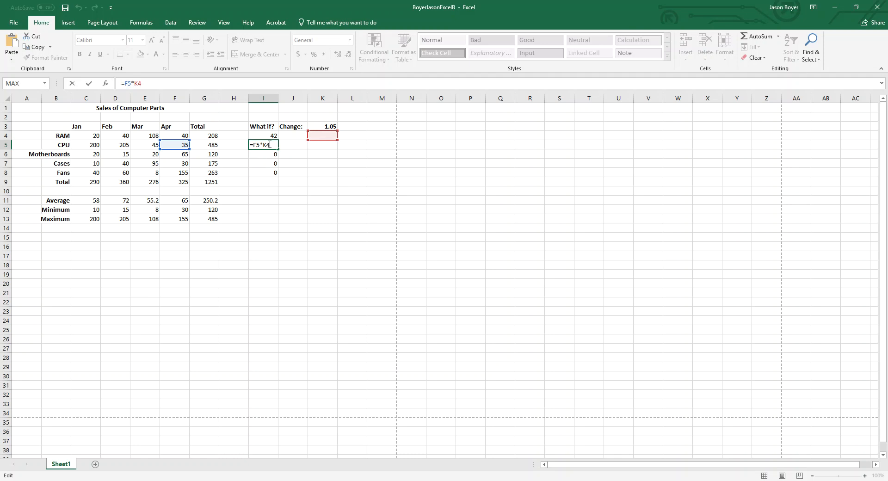
pyautogui.click(318, 127)
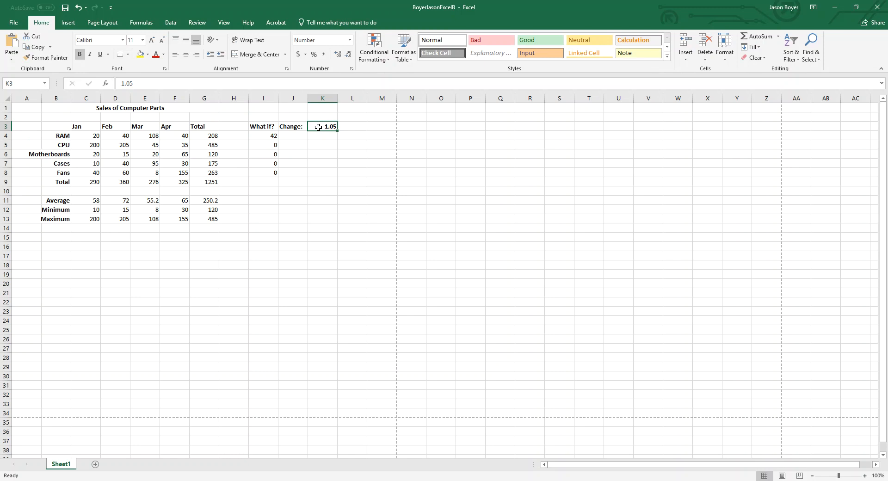
# Step: Make the change reference in I4 absolute so the formula reads =F4*$K$3
pyautogui.click(270, 135)
pyautogui.click(138, 84)
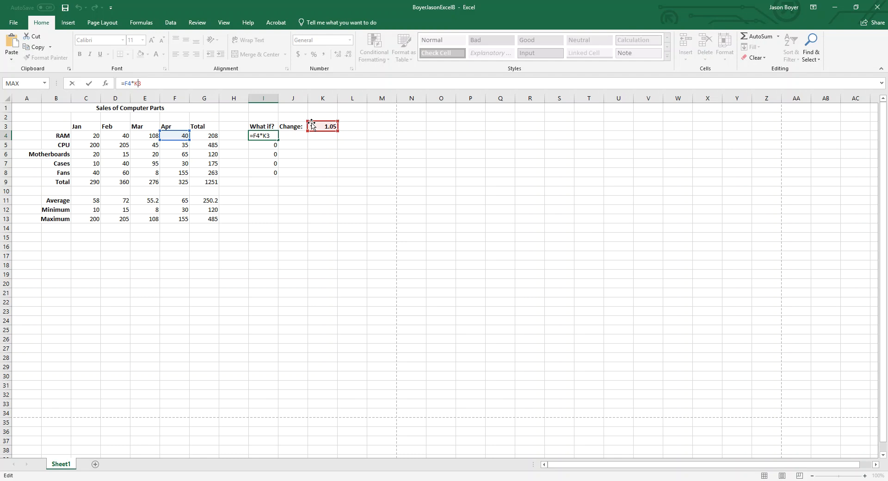
pyautogui.click(134, 84)
pyautogui.write('$K$')
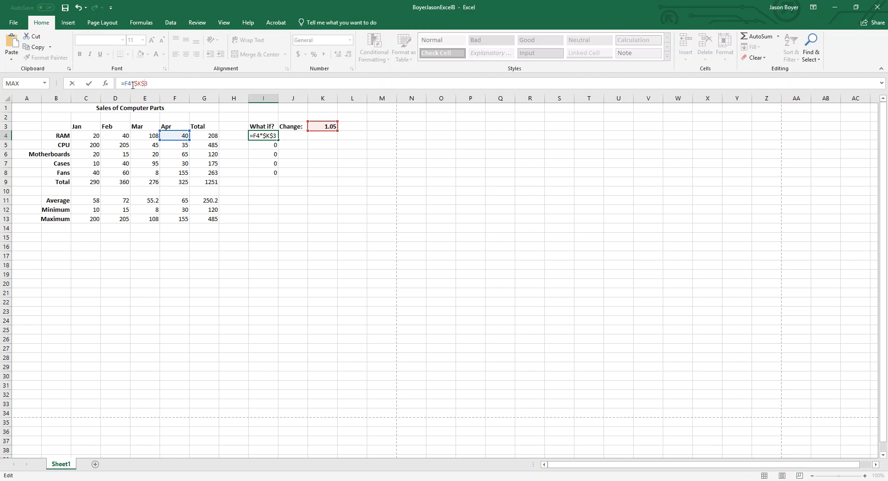
pyautogui.moveTo(135, 84); pyautogui.dragTo(142, 84)
pyautogui.press('Return')
# Step: Fill the absolute-reference formula from I4 down to I5 and check the copied formula
pyautogui.click(272, 135)
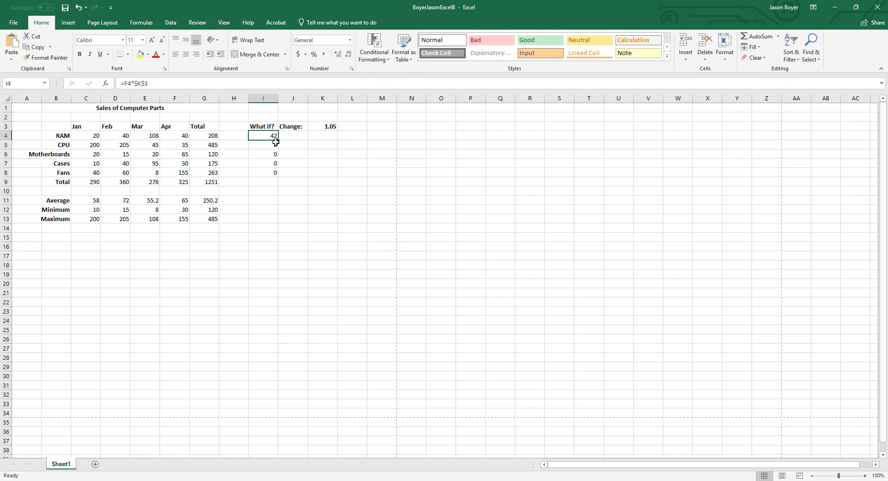
pyautogui.moveTo(280, 139); pyautogui.dragTo(279, 148)
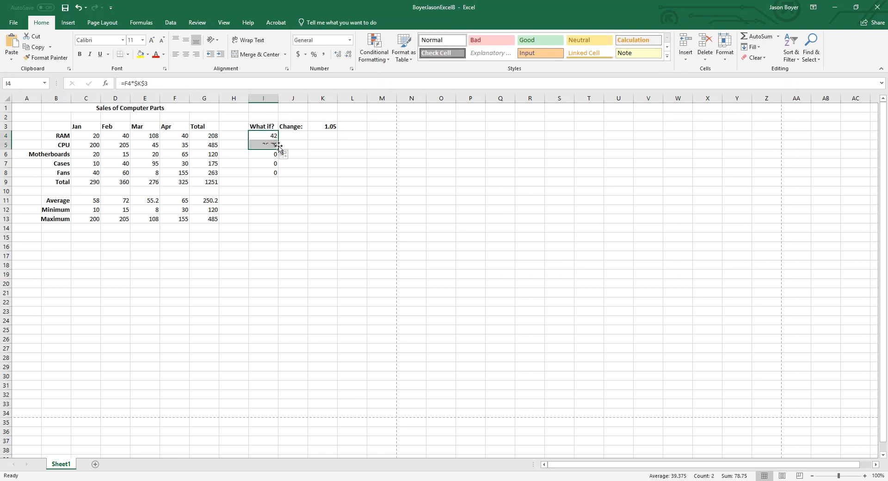
pyautogui.click(264, 145)
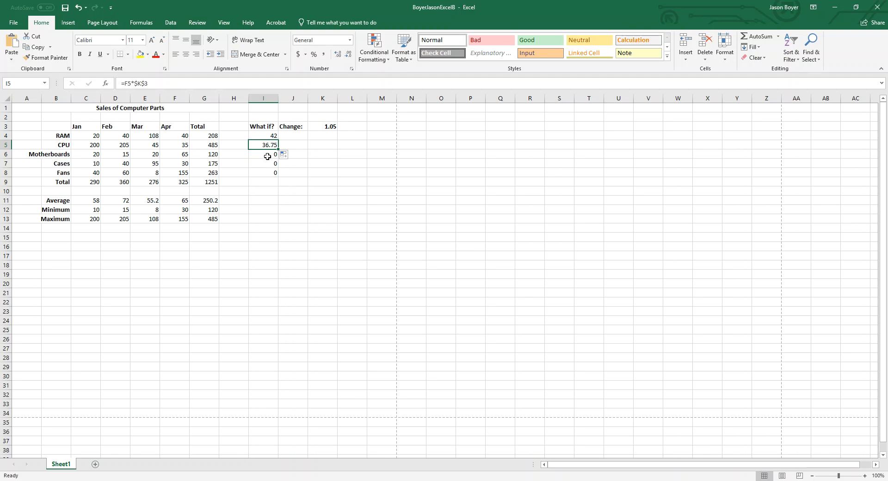
# Step: Undo the fill into I5 and the absolute-reference edit in I4
pyautogui.click(260, 133)
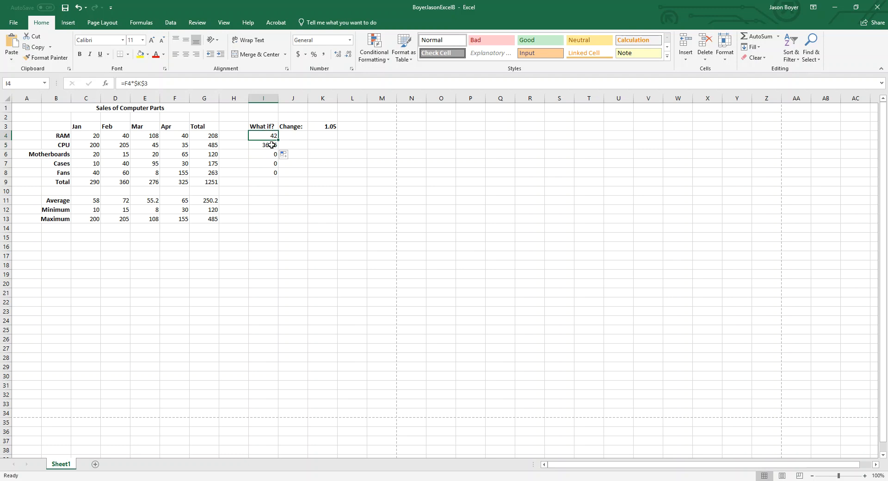
pyautogui.hotkey('ctrl', 'z')
pyautogui.click(260, 147)
pyautogui.click(262, 137)
pyautogui.click(140, 83)
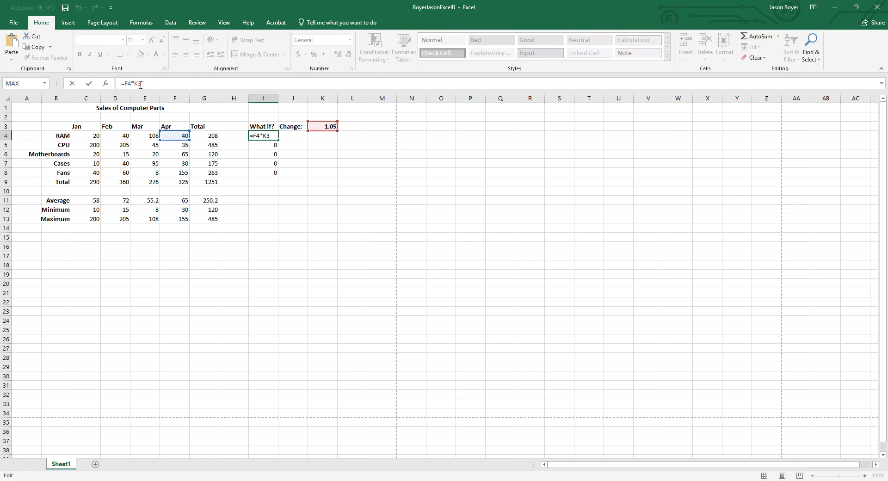
pyautogui.press('F4')
pyautogui.click(272, 166)
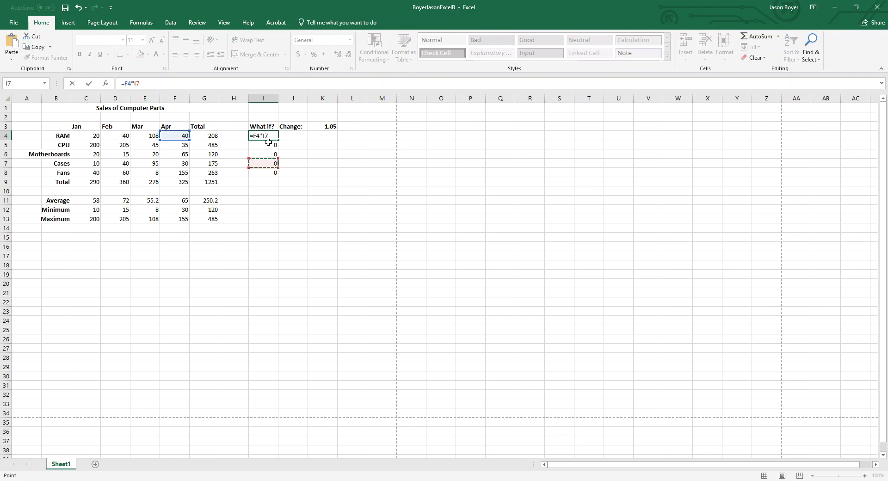
pyautogui.press('Escape')
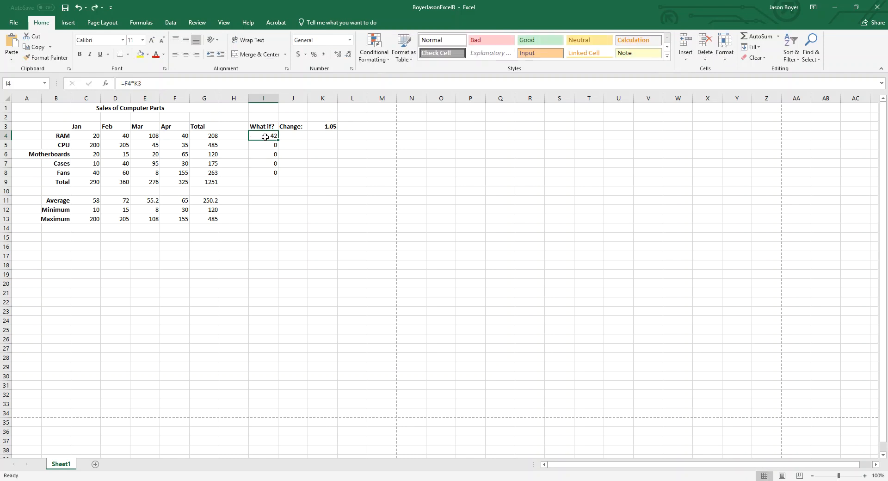
# Step: Make the change reference in I4 absolute so the formula reads =F4*$K$3, and fill it down through I8
pyautogui.click(143, 86)
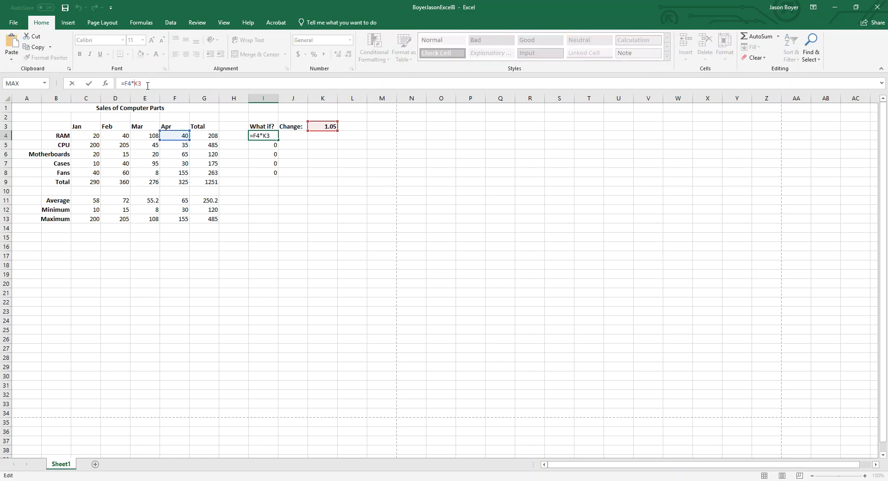
pyautogui.press('F4')
pyautogui.press('Return')
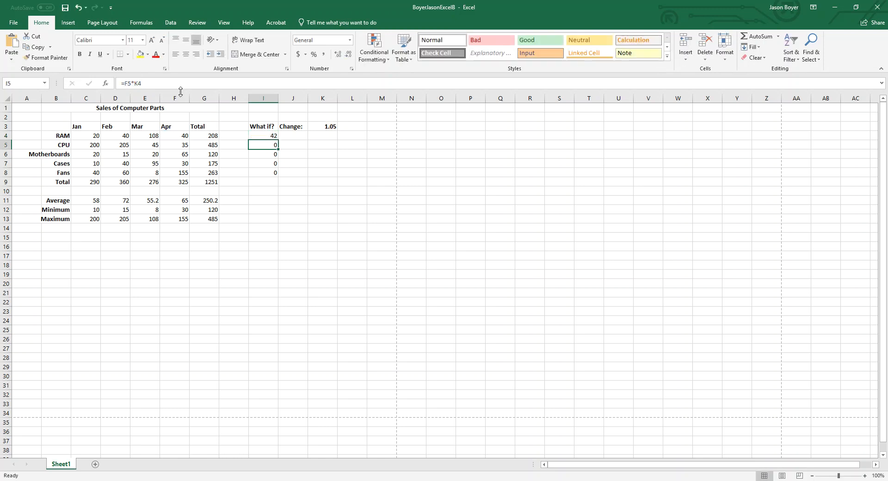
pyautogui.click(257, 135)
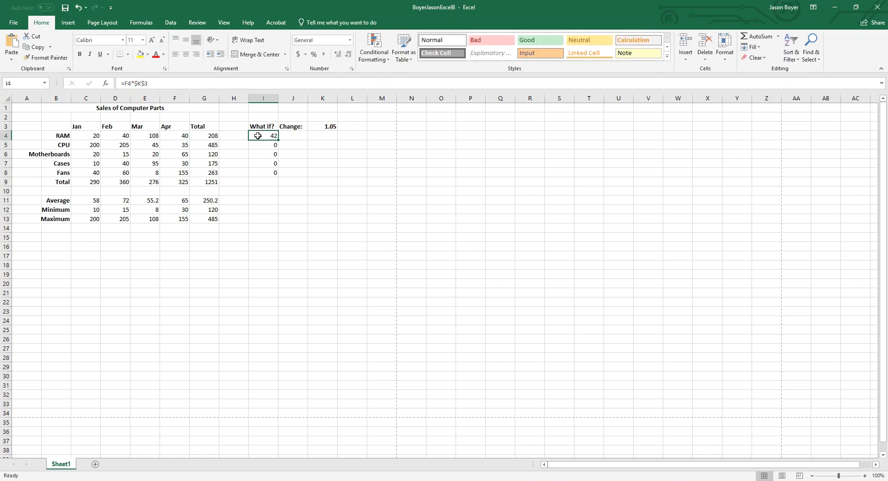
pyautogui.moveTo(279, 141); pyautogui.dragTo(279, 177)
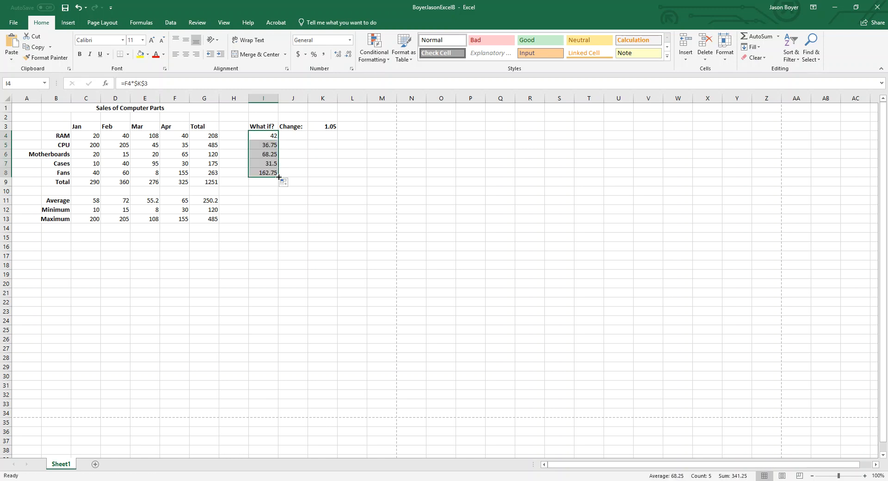
pyautogui.click(406, 208)
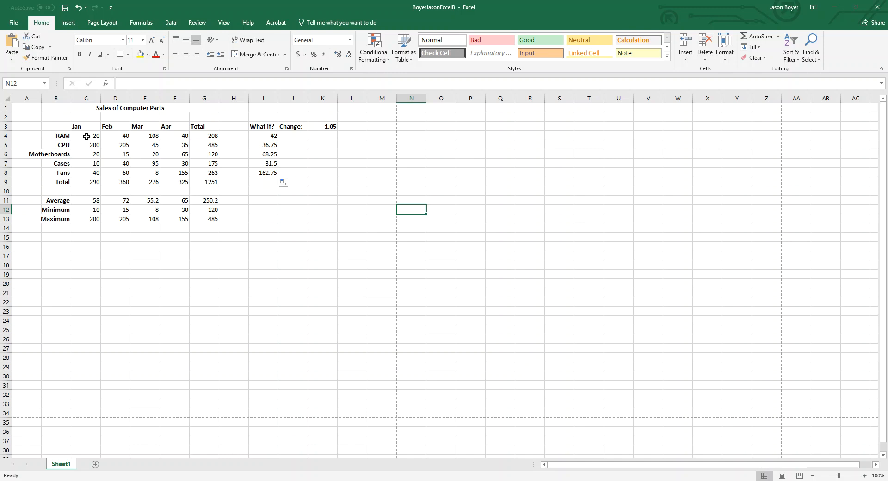
# Step: Examine the RAM sales from January to April and the What if? formulas in I4 and I5
pyautogui.click(86, 136)
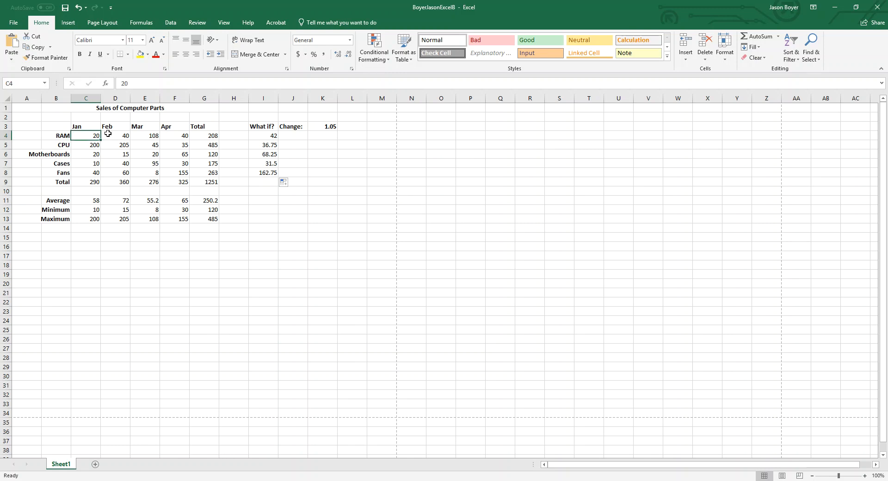
pyautogui.click(110, 135)
pyautogui.click(150, 135)
pyautogui.click(175, 138)
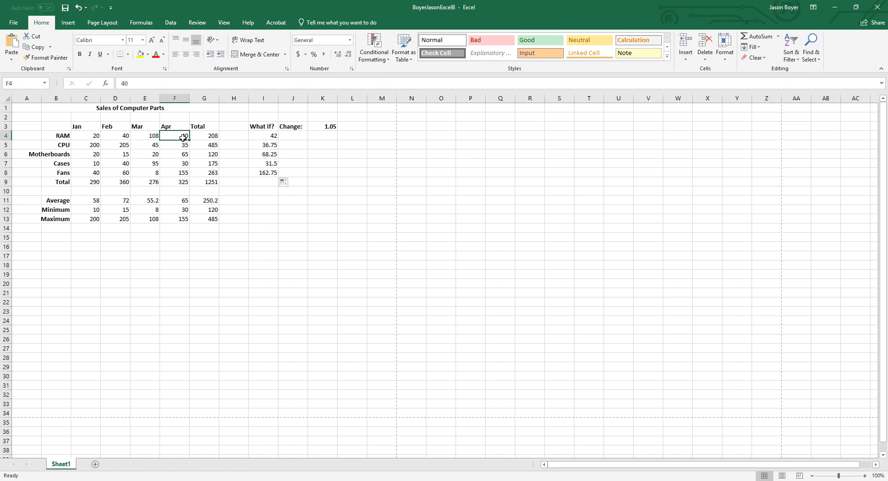
pyautogui.click(265, 134)
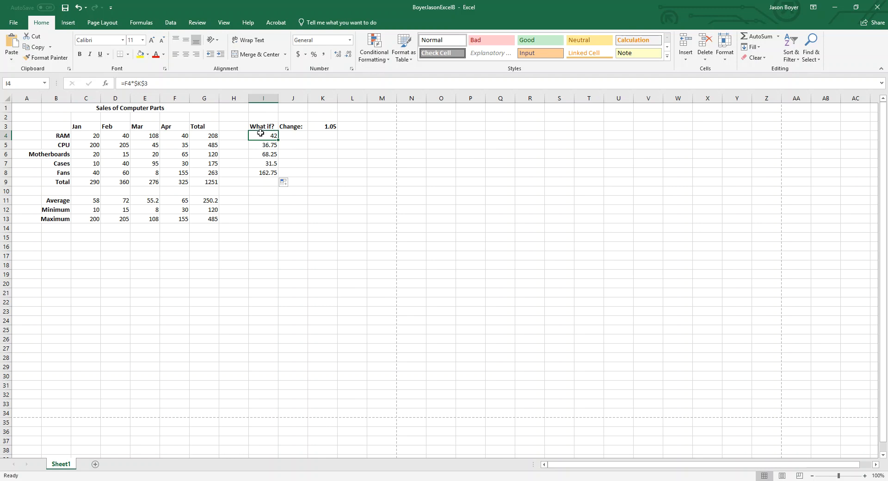
pyautogui.click(267, 145)
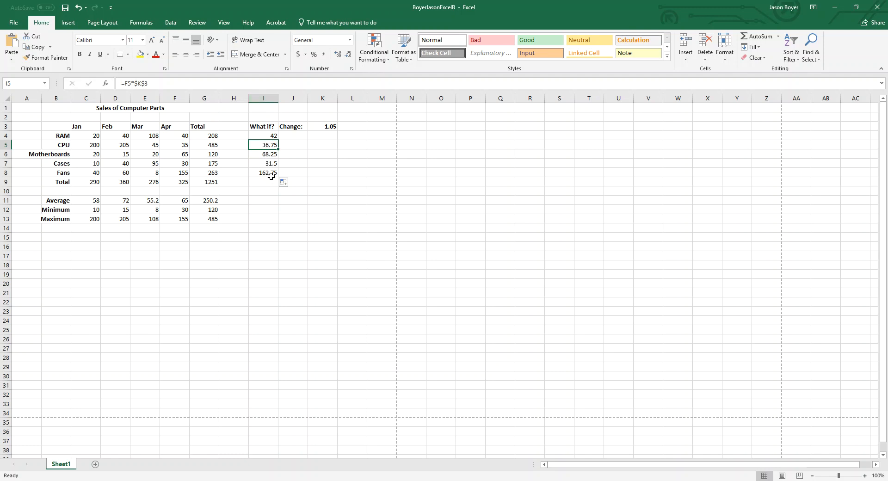
# Step: Format the What if? column I as Number with no decimal places
pyautogui.click(264, 97)
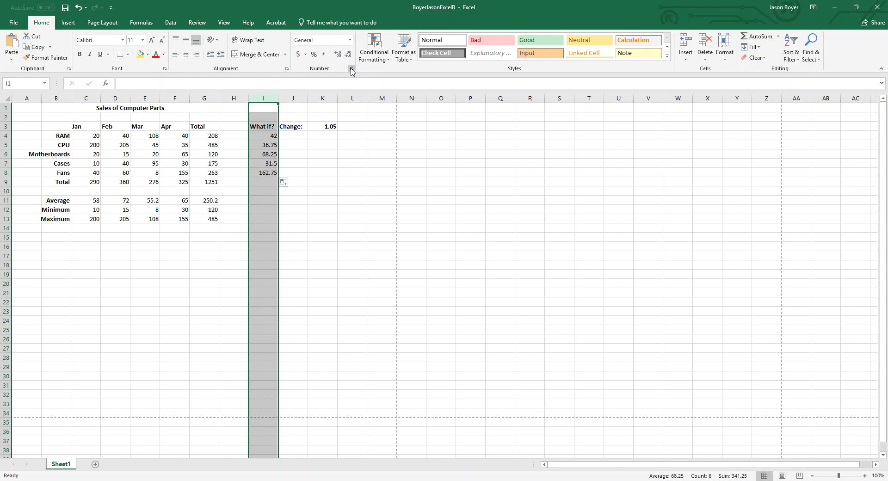
pyautogui.click(350, 41)
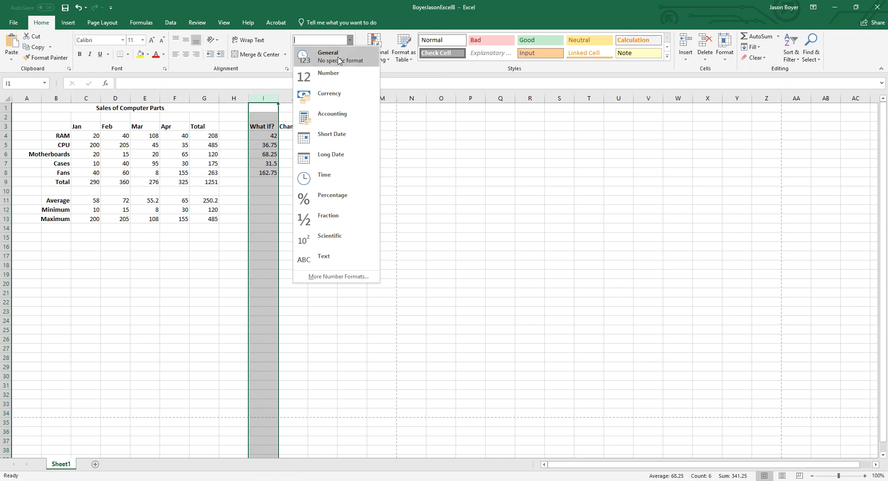
pyautogui.click(329, 22)
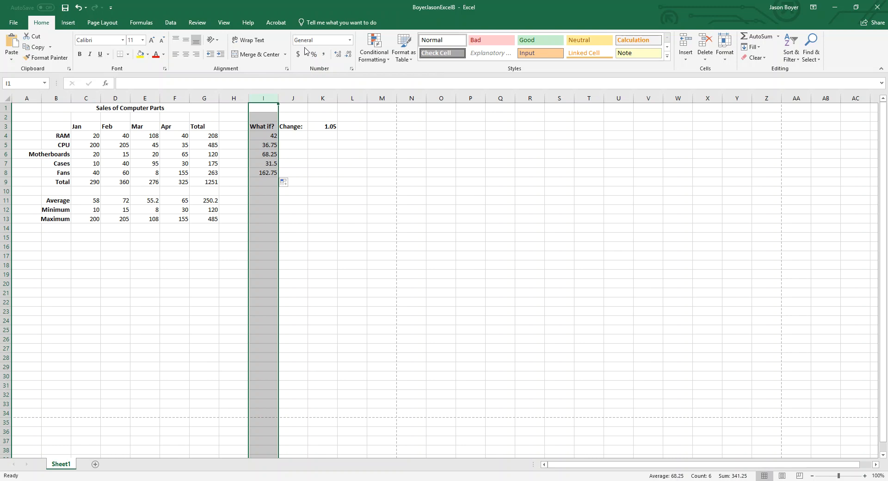
pyautogui.click(350, 41)
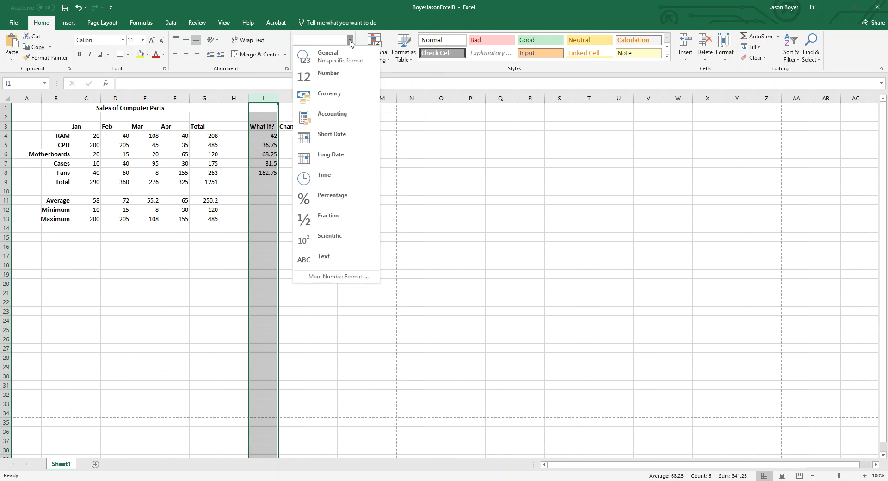
pyautogui.click(337, 82)
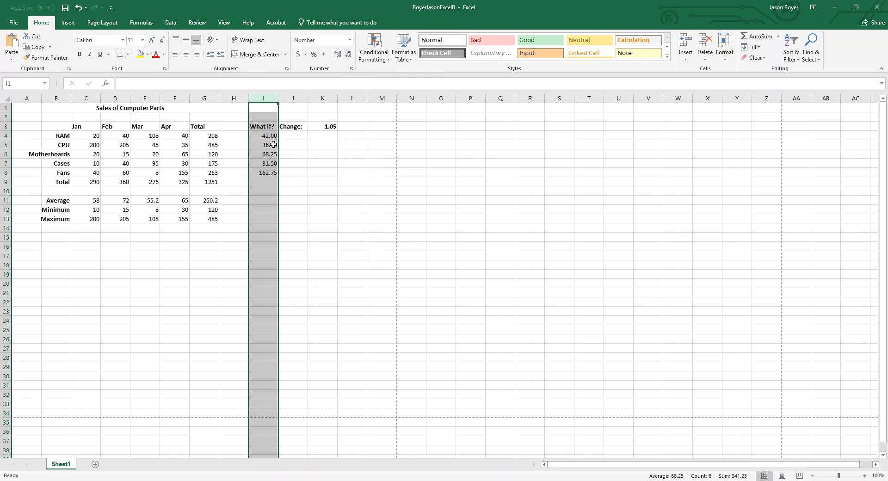
pyautogui.click(337, 55)
pyautogui.click(338, 55)
pyautogui.click(349, 56)
pyautogui.click(349, 55)
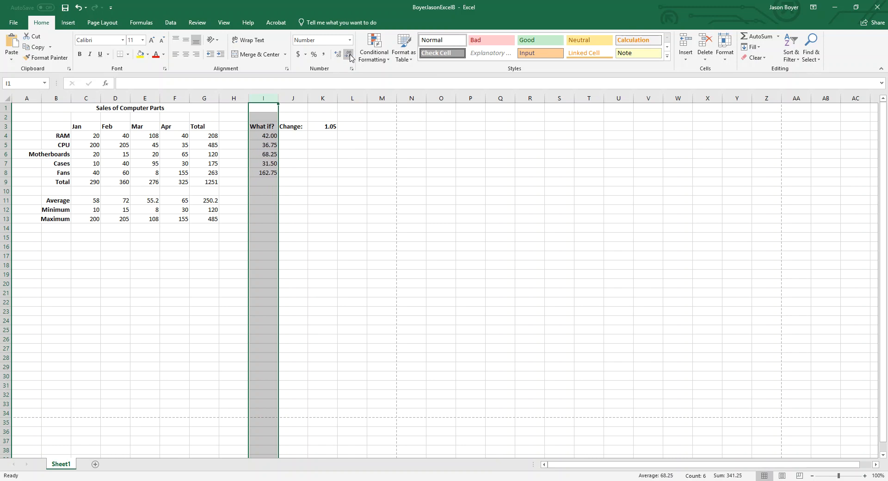
pyautogui.click(349, 56)
pyautogui.click(349, 55)
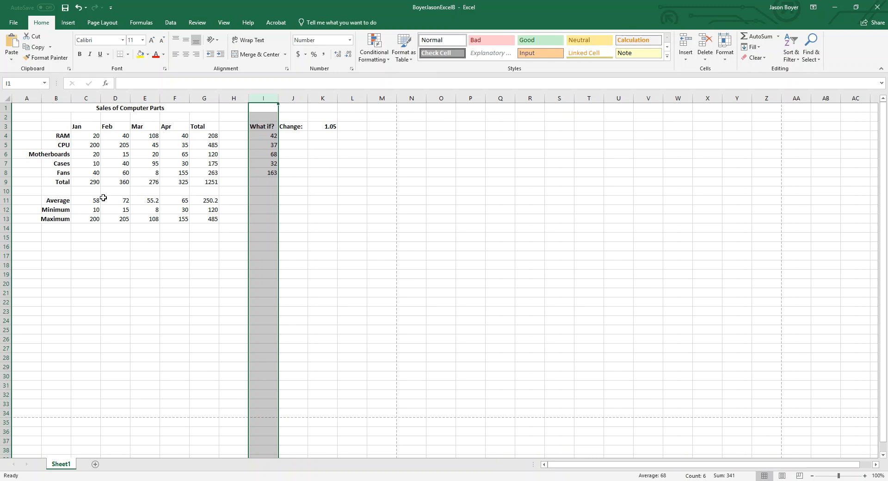
# Step: Format the Average, Minimum and Maximum range C11:I13 as Number with no decimal places, and save the workbook
pyautogui.moveTo(86, 202); pyautogui.dragTo(266, 220)
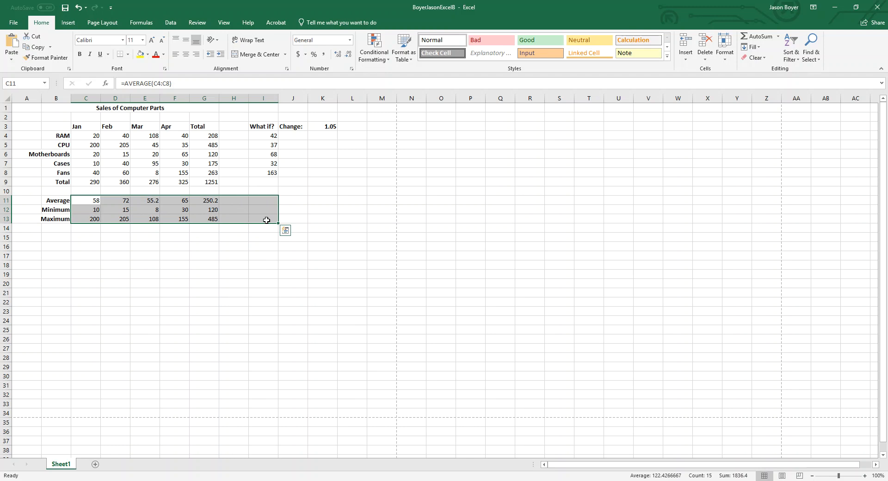
pyautogui.click(350, 40)
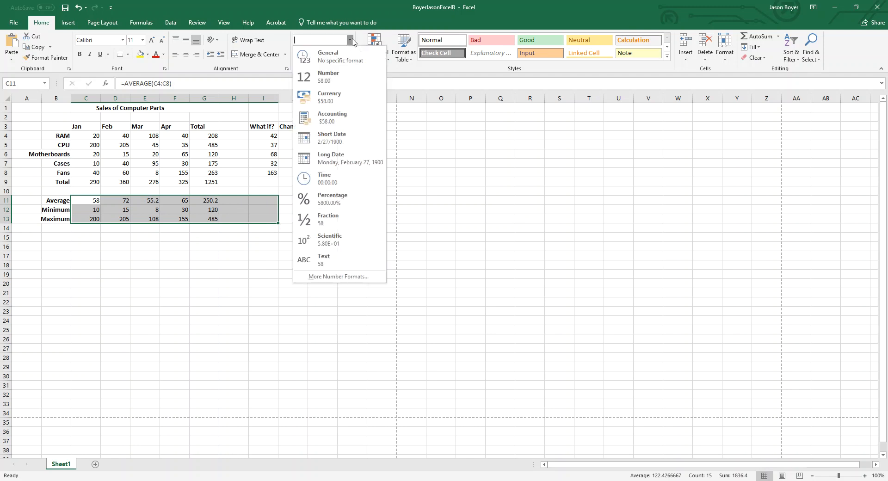
pyautogui.click(350, 79)
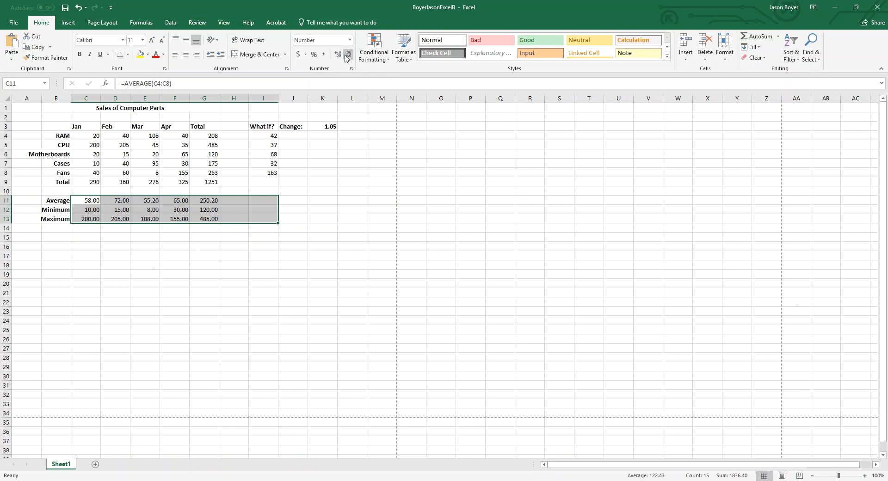
pyautogui.click(347, 57)
pyautogui.click(348, 58)
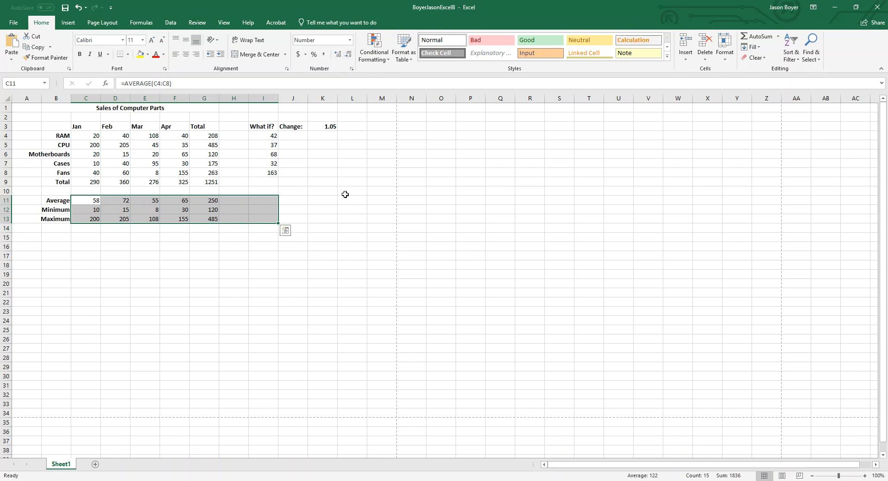
pyautogui.click(344, 219)
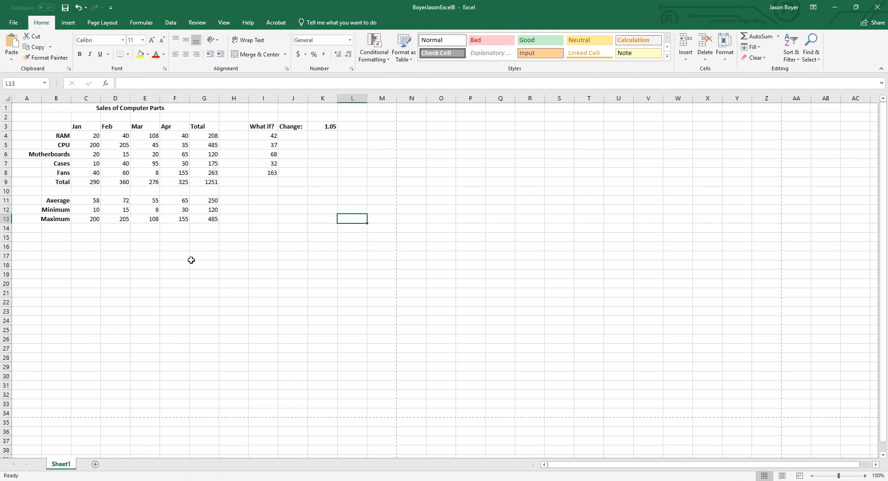
pyautogui.click(64, 8)
# Step: Cycle the K3 reference in I4's formula through the absolute, mixed and relative forms, ending on =F4*$K$3
pyautogui.click(275, 137)
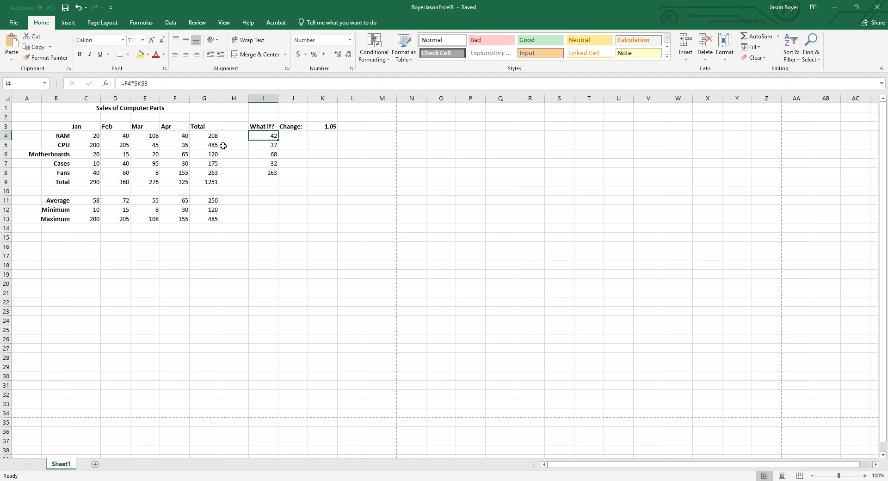
pyautogui.click(124, 84)
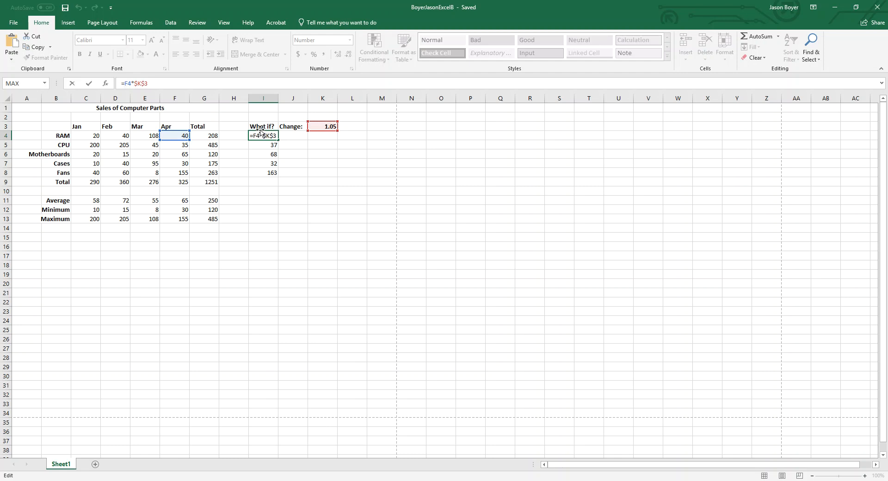
pyautogui.click(149, 84)
pyautogui.press('F4')
pyautogui.press('F4')
pyautogui.press('F4')
pyautogui.press('F4')
pyautogui.press('Return')
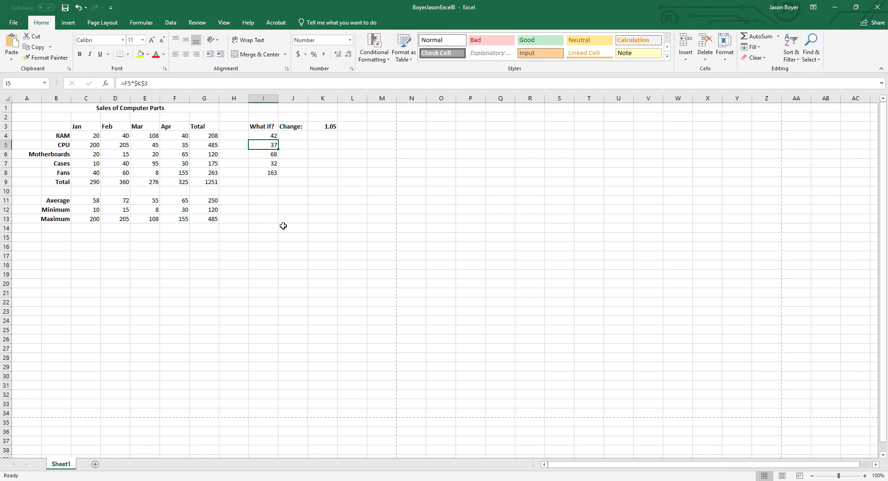
# Step: Set the change value in K3 to 1.25 and check the recalculated What if? values in I4:I8
pyautogui.click(319, 127)
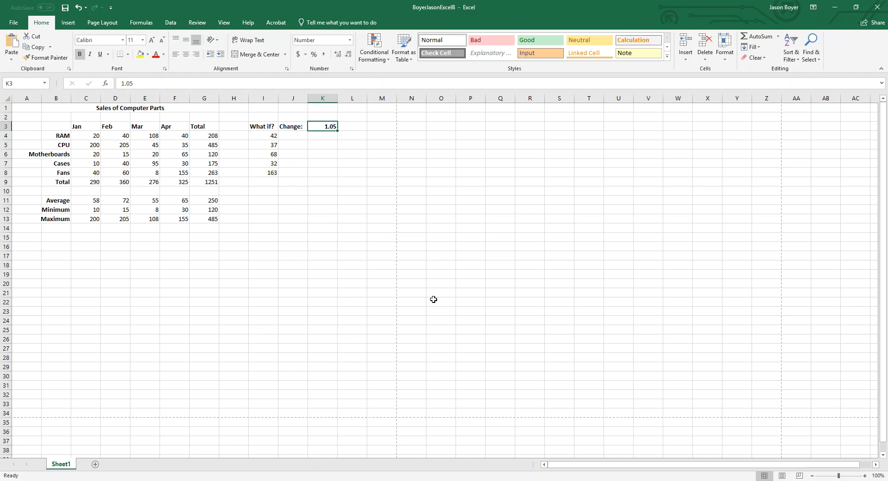
pyautogui.write('1.25')
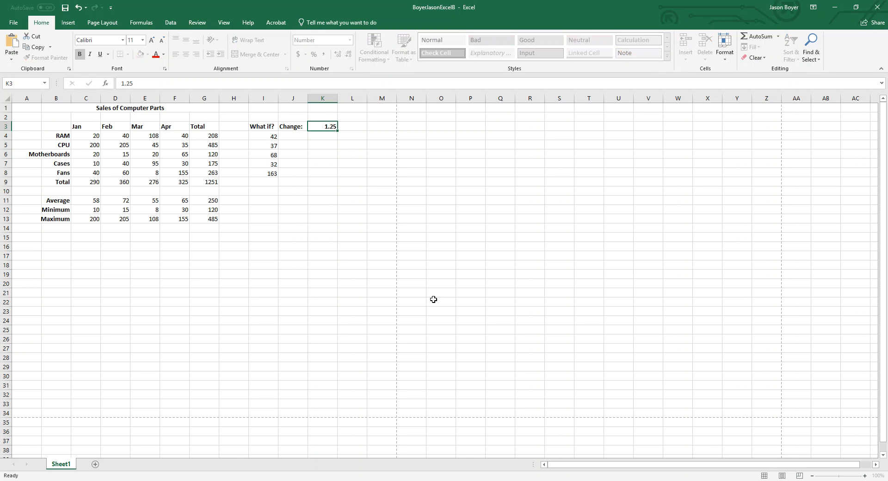
pyautogui.press('Return')
pyautogui.moveTo(269, 135); pyautogui.dragTo(270, 171)
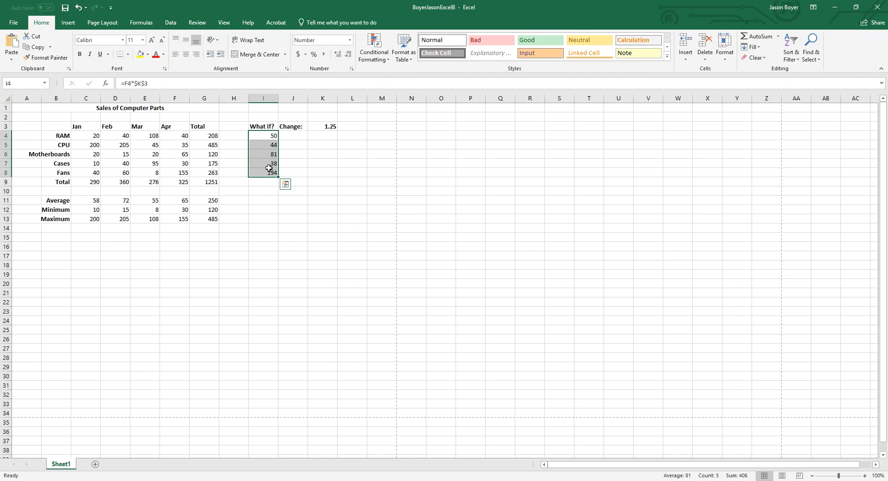
# Step: Set the February sales of motherboards in D6 to 150
pyautogui.click(120, 156)
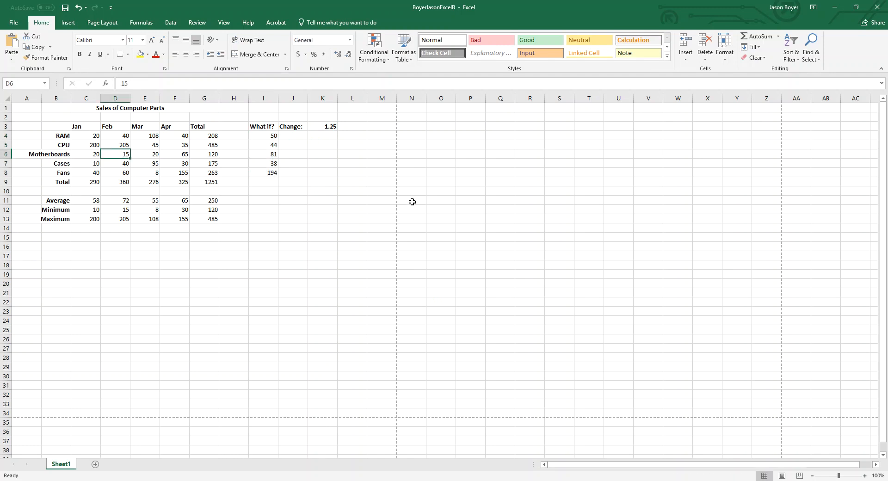
pyautogui.write('150')
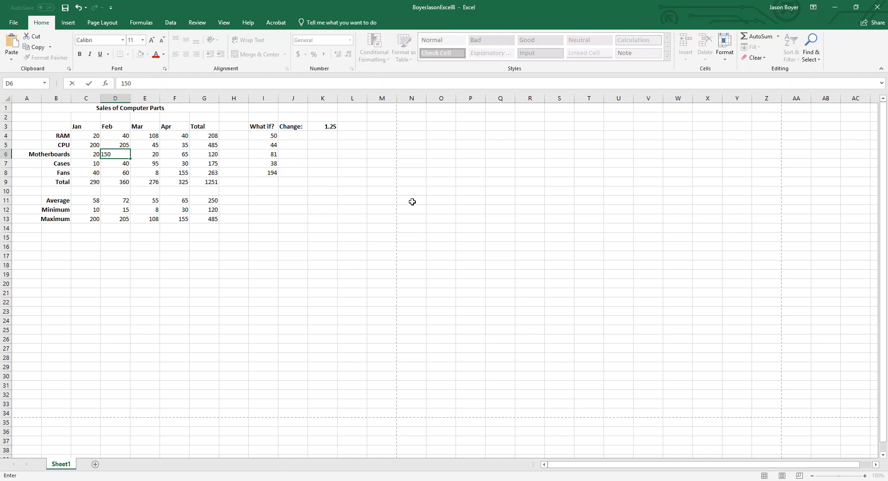
pyautogui.press('Return')
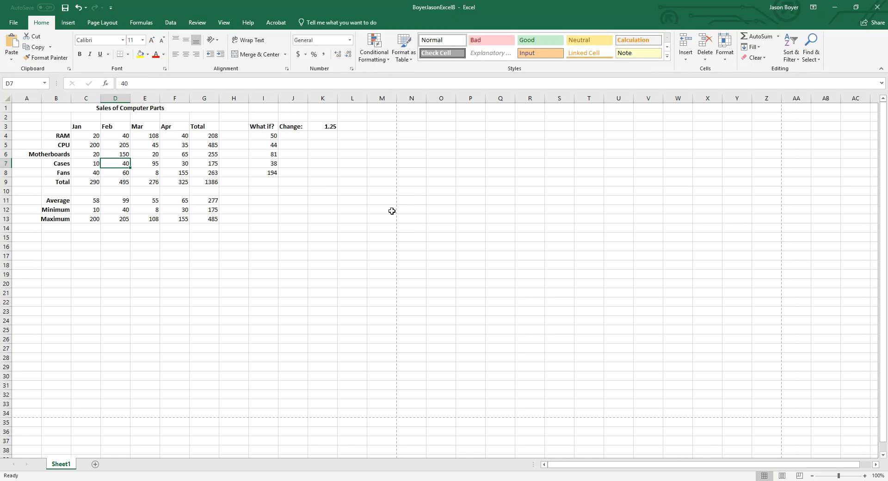
# Step: Check the Motherboards What if? formula in I6 against the April and February sales cells, and save the workbook
pyautogui.click(274, 153)
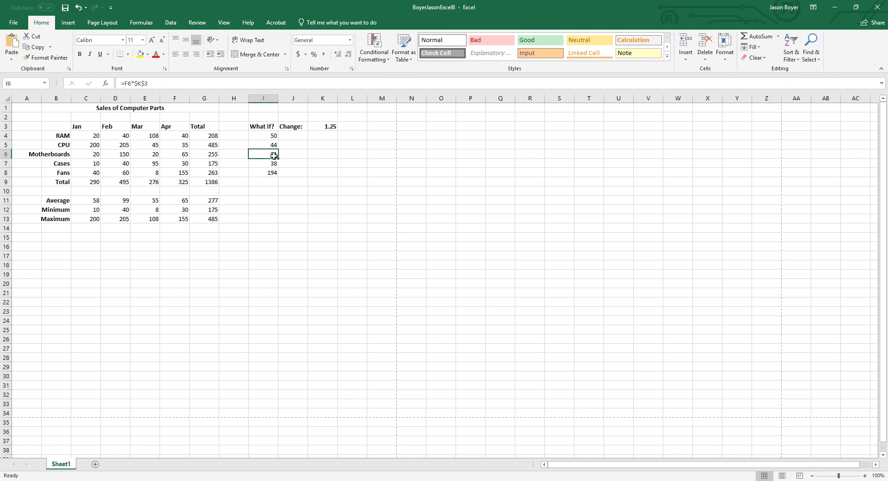
pyautogui.click(175, 134)
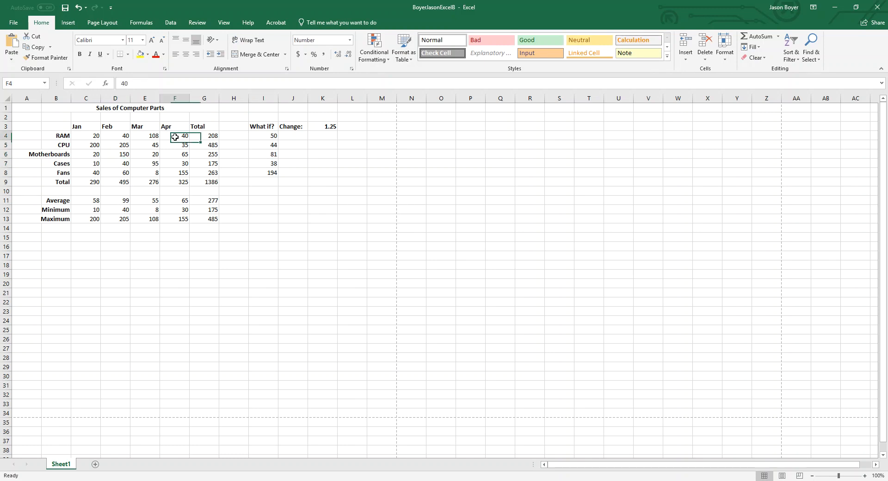
pyautogui.click(119, 156)
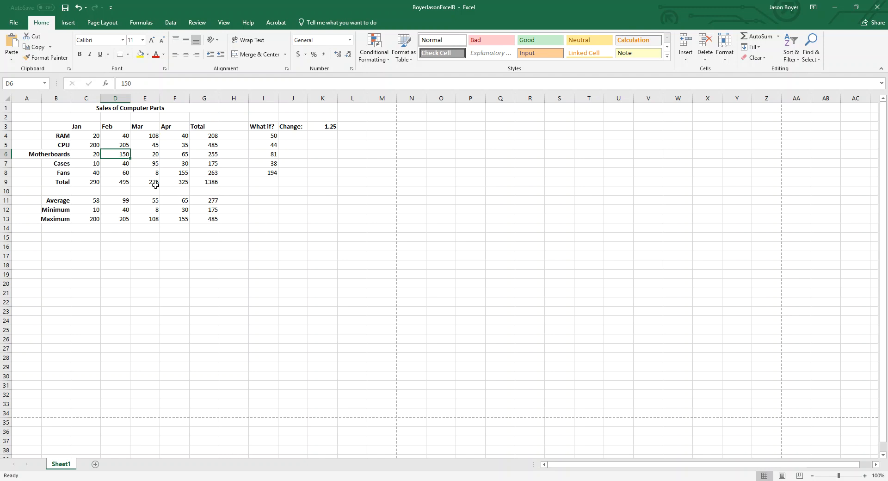
pyautogui.click(67, 9)
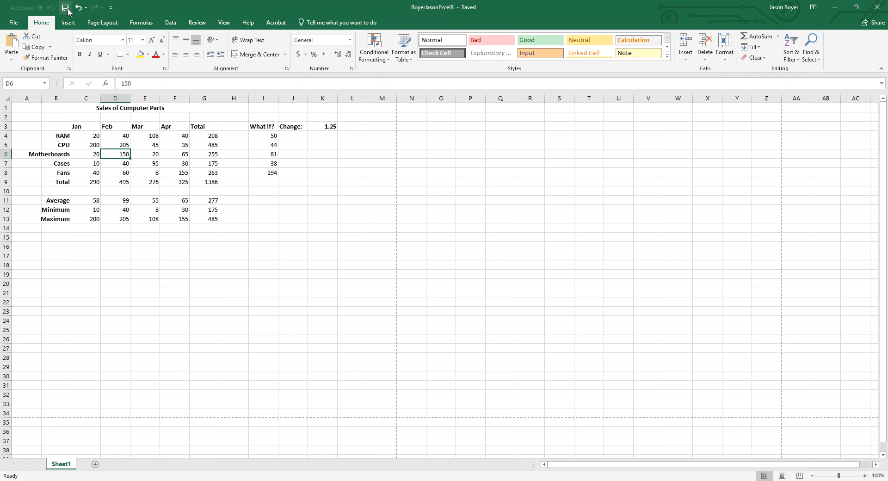